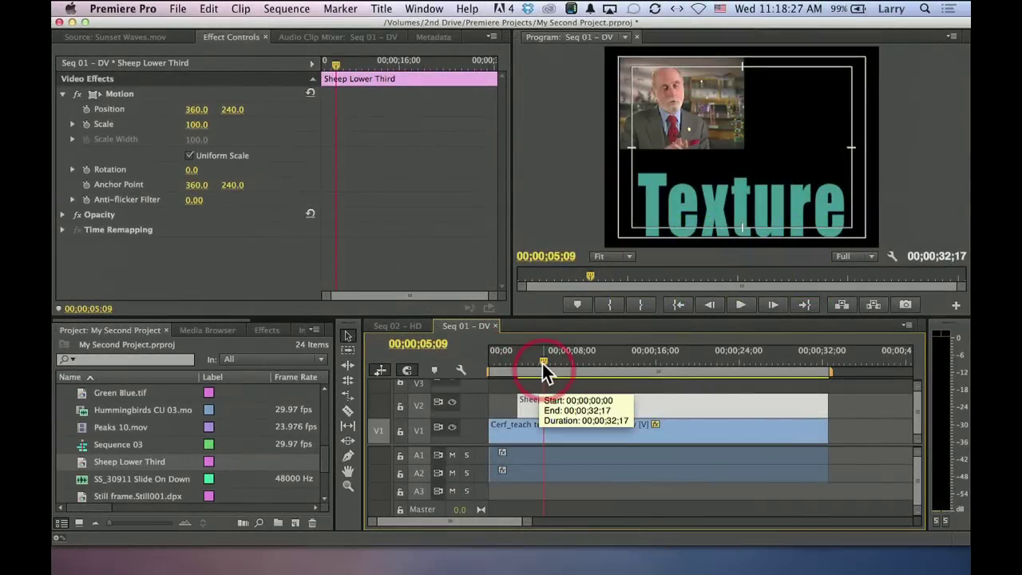
# - Move the playhead to about 5;06, the frame where the Texture title should rest
pyautogui.click(546, 360)
pyautogui.click(335, 84)
pyautogui.moveTo(336, 63); pyautogui.dragTo(334, 66)
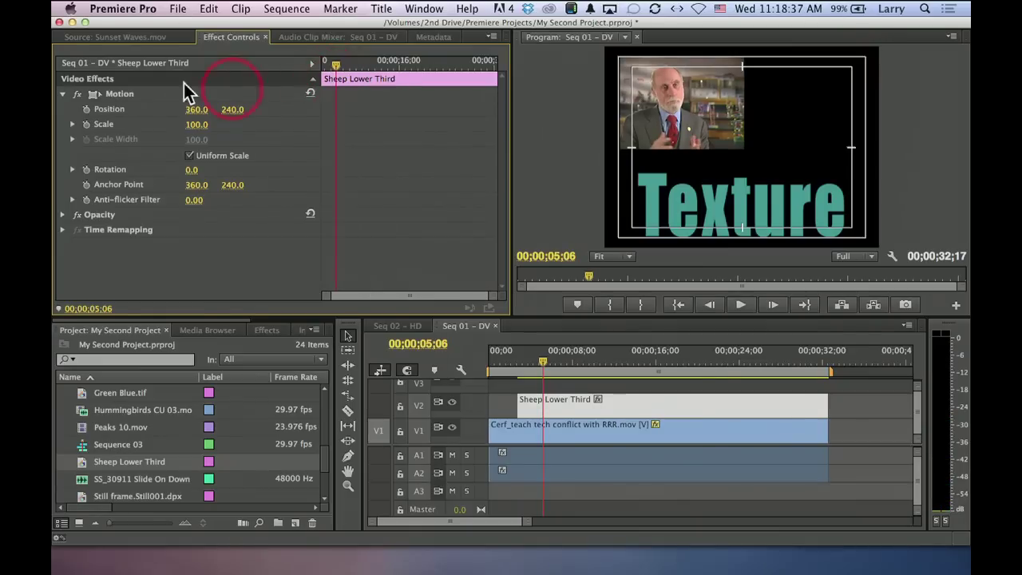
# - Turn on Position keyframing and add a Position keyframe at the clip start, 2;23
pyautogui.click(86, 109)
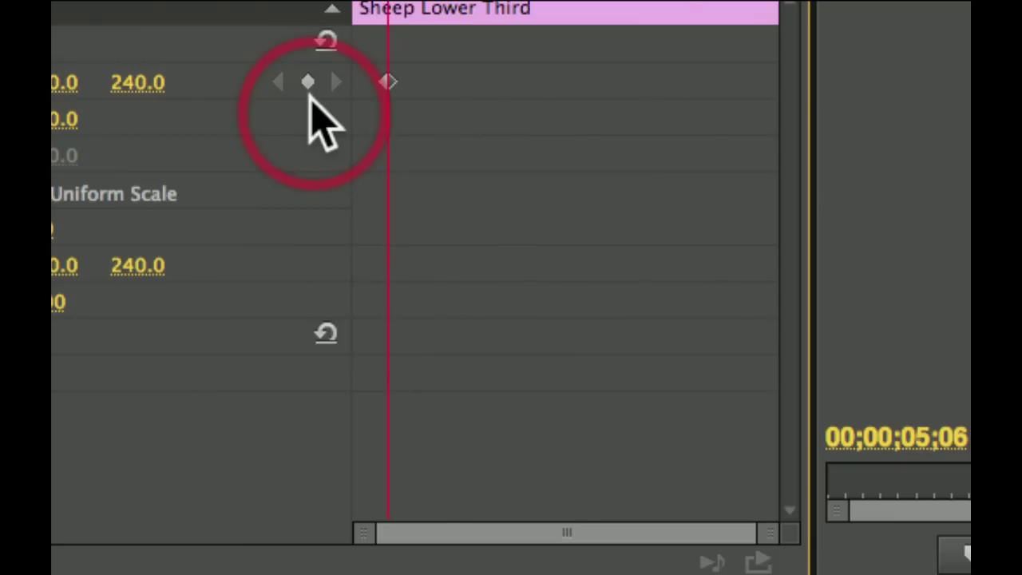
pyautogui.press('Up')
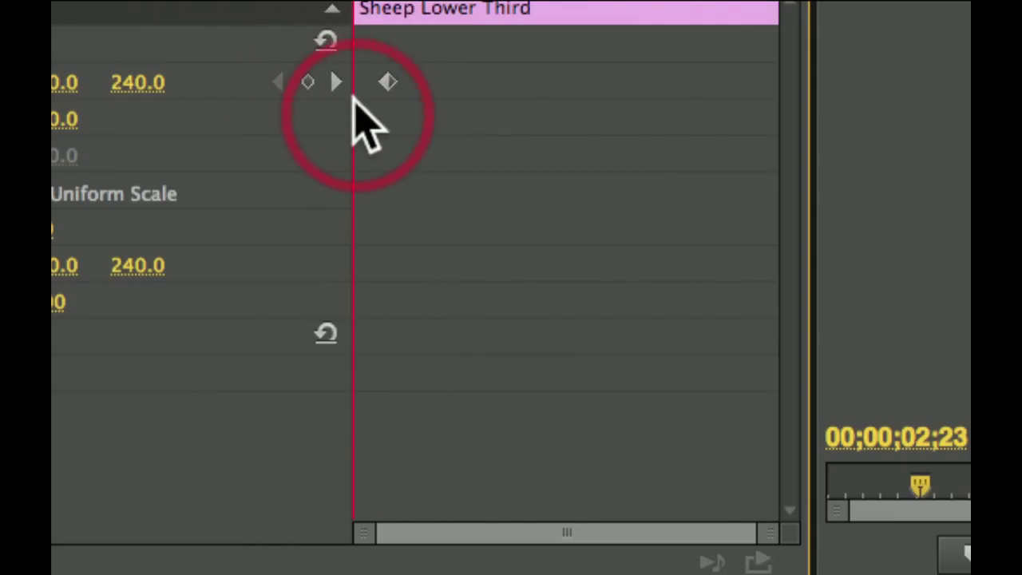
pyautogui.click(307, 82)
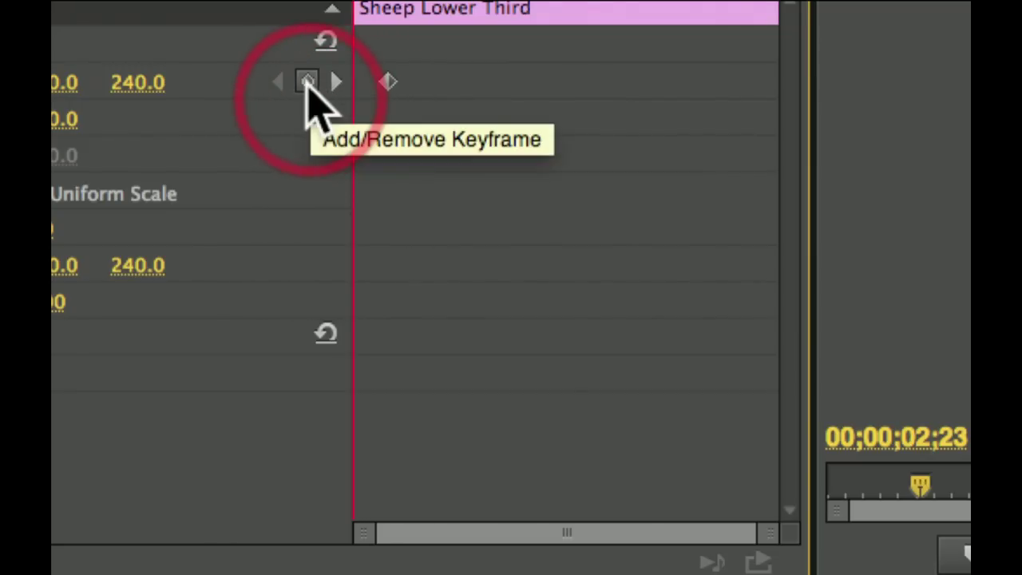
pyautogui.click(308, 82)
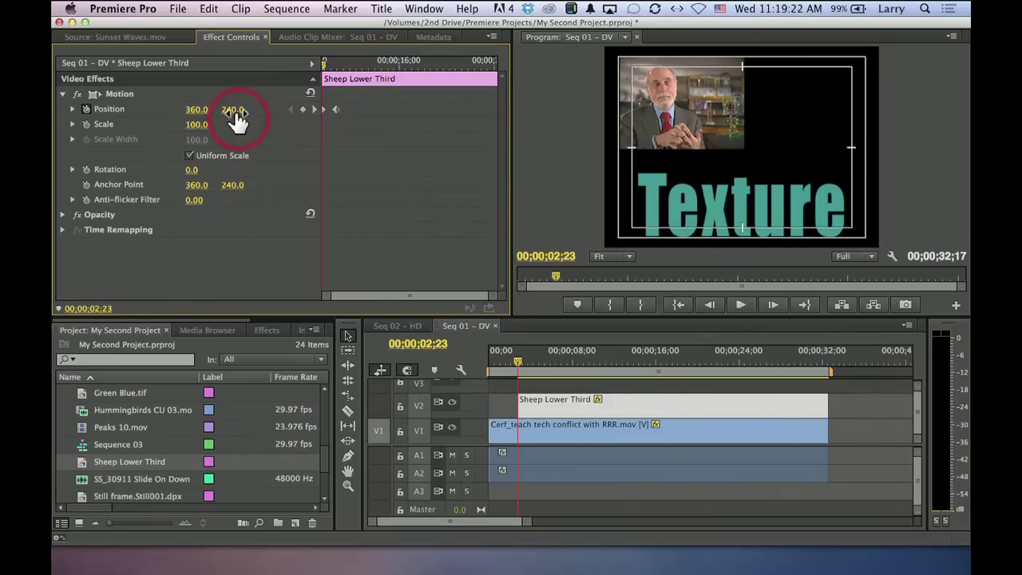
# - Set the starting Position Y to 422 and play back the title sliding up into place
pyautogui.moveTo(233, 116); pyautogui.dragTo(370, 116)
pyautogui.click(534, 399)
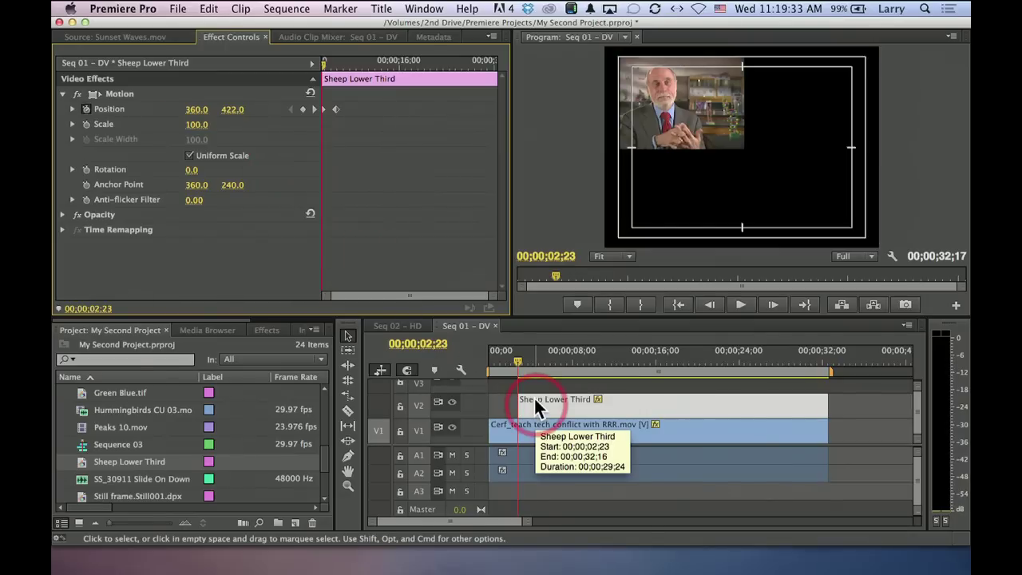
pyautogui.press('space')
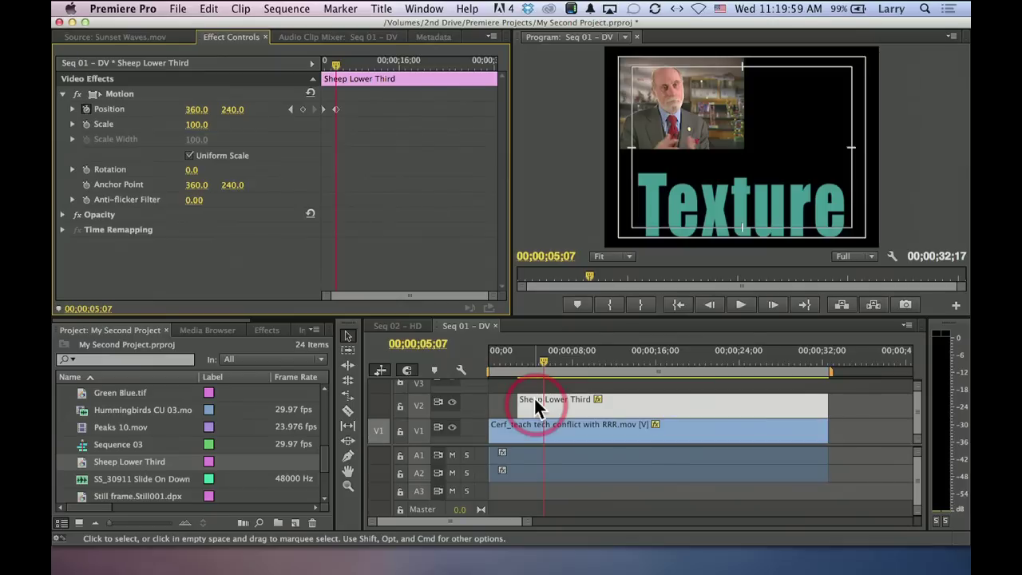
pyautogui.click(499, 366)
pyautogui.press('space')
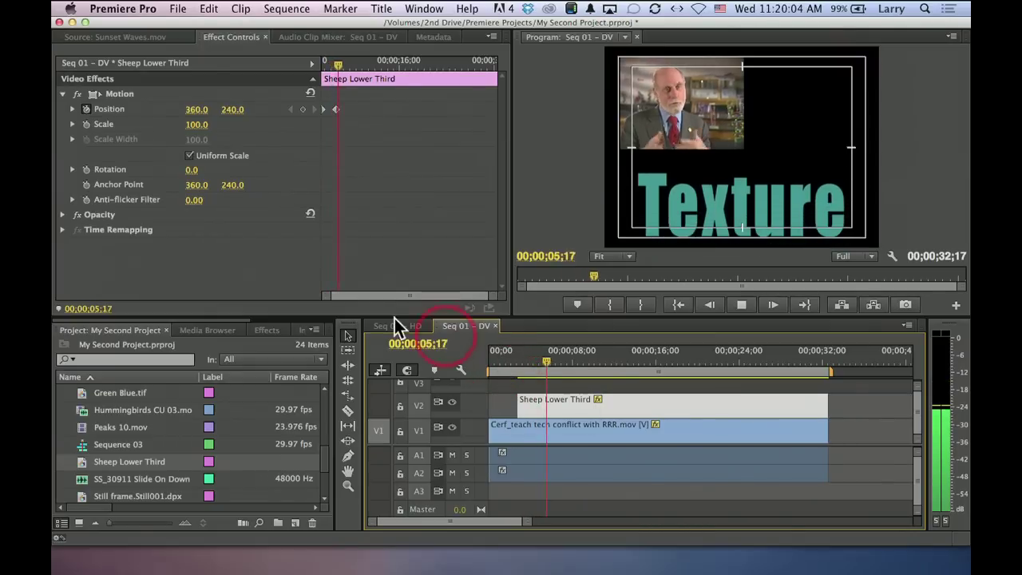
# - Select the ending Position keyframe and replay the animation to check its timing
pyautogui.click(350, 276)
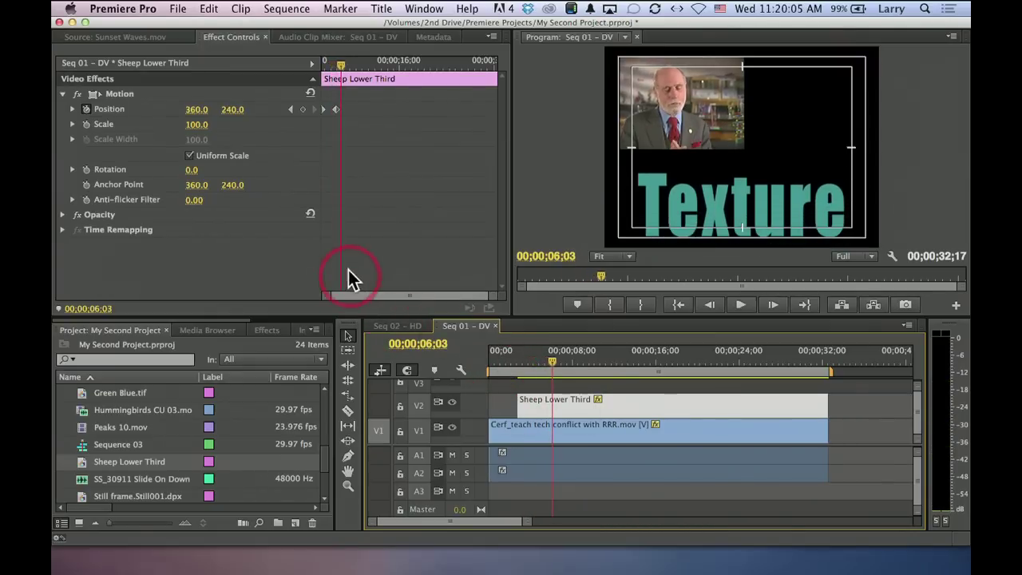
pyautogui.click(334, 110)
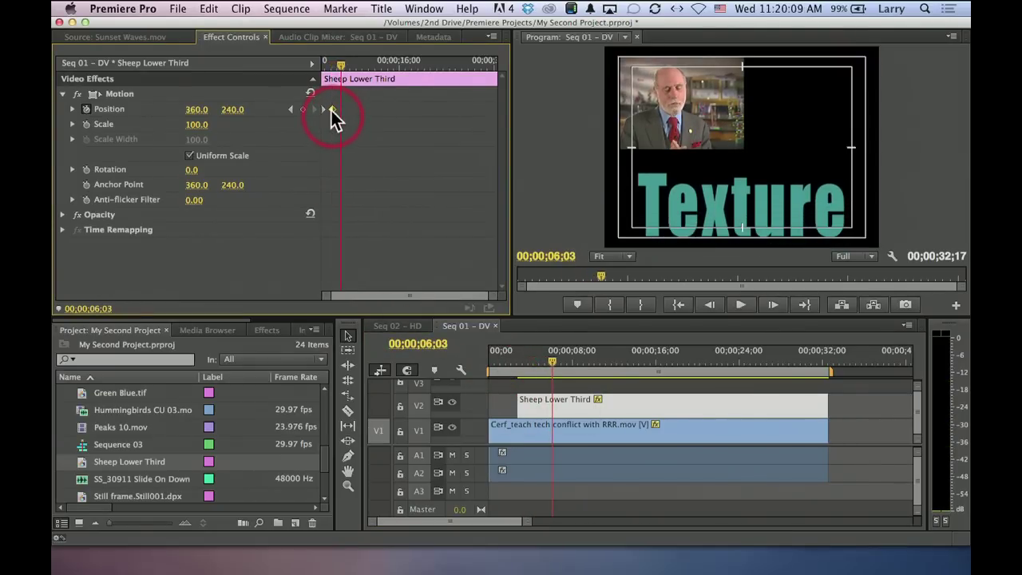
pyautogui.press('Home')
pyautogui.press('space')
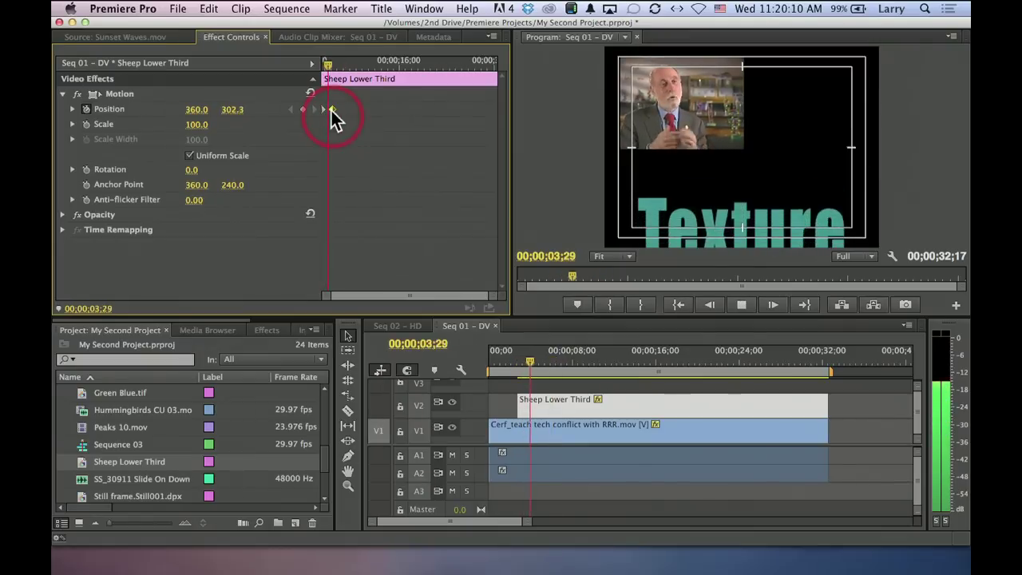
pyautogui.press('space')
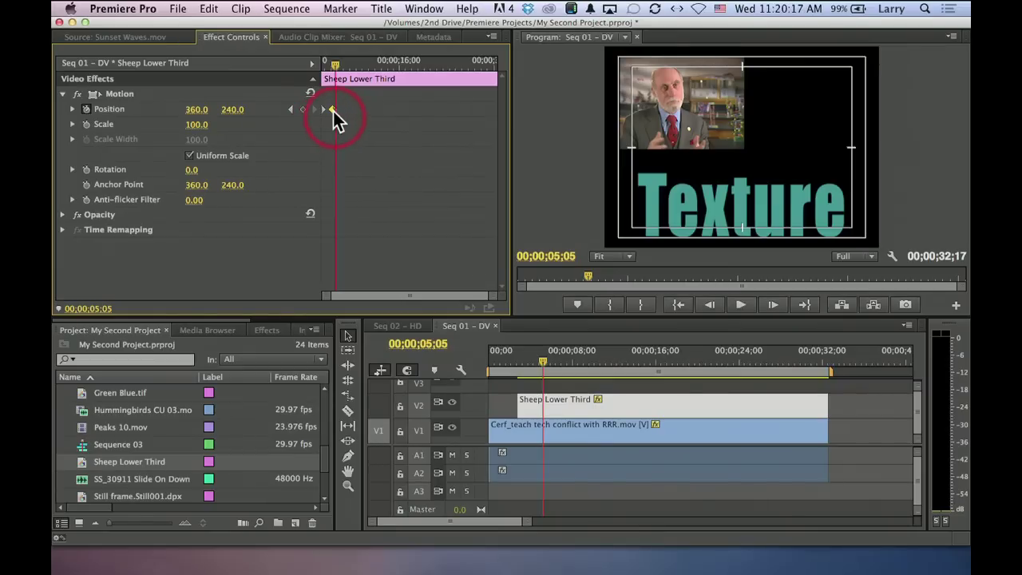
# - Drag the ending keyframe later, then earlier so the title settles by about 4;16
pyautogui.moveTo(331, 107); pyautogui.dragTo(361, 106)
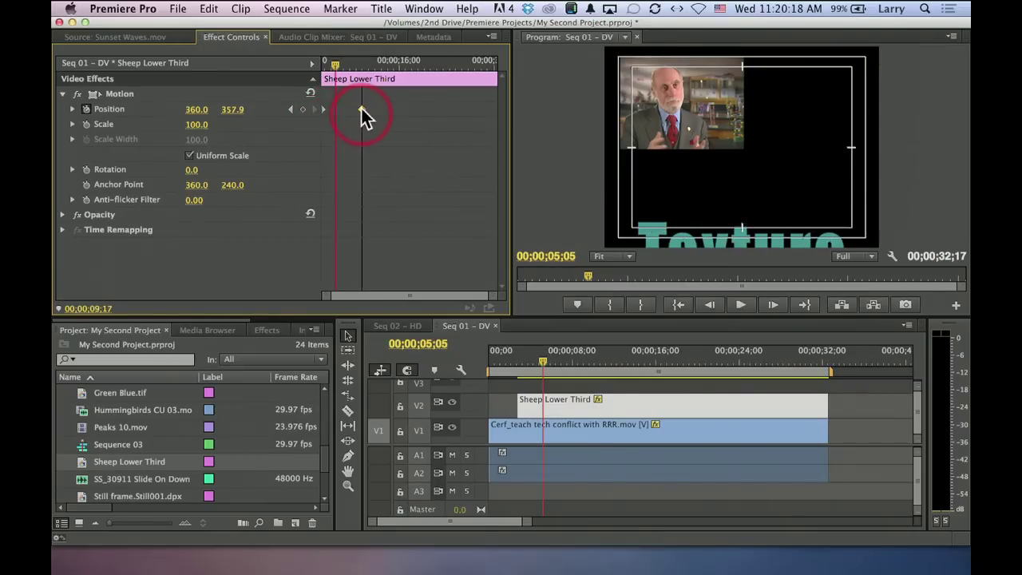
pyautogui.press('space')
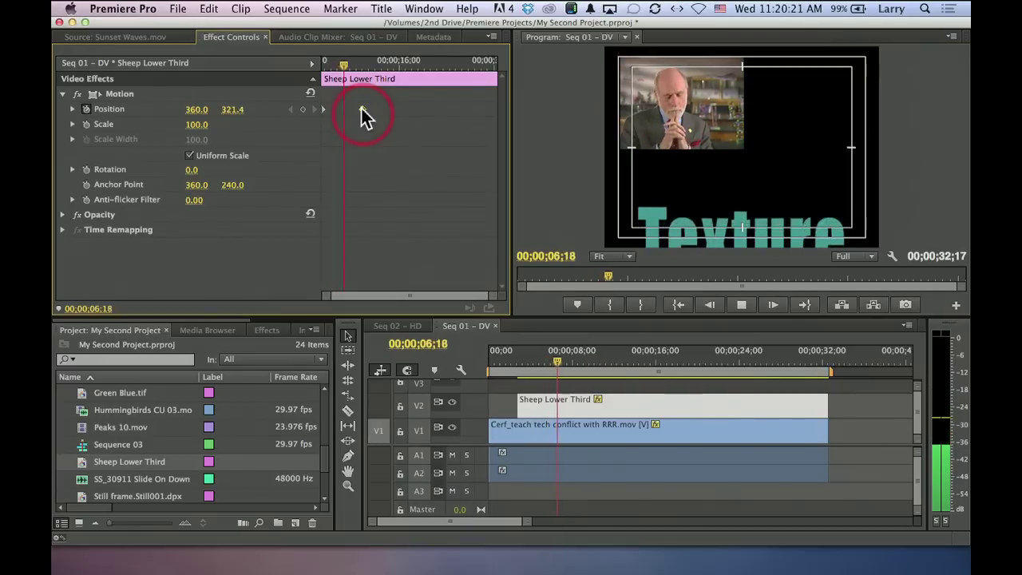
pyautogui.moveTo(361, 106); pyautogui.dragTo(330, 109)
pyautogui.press('Home')
pyautogui.press('space')
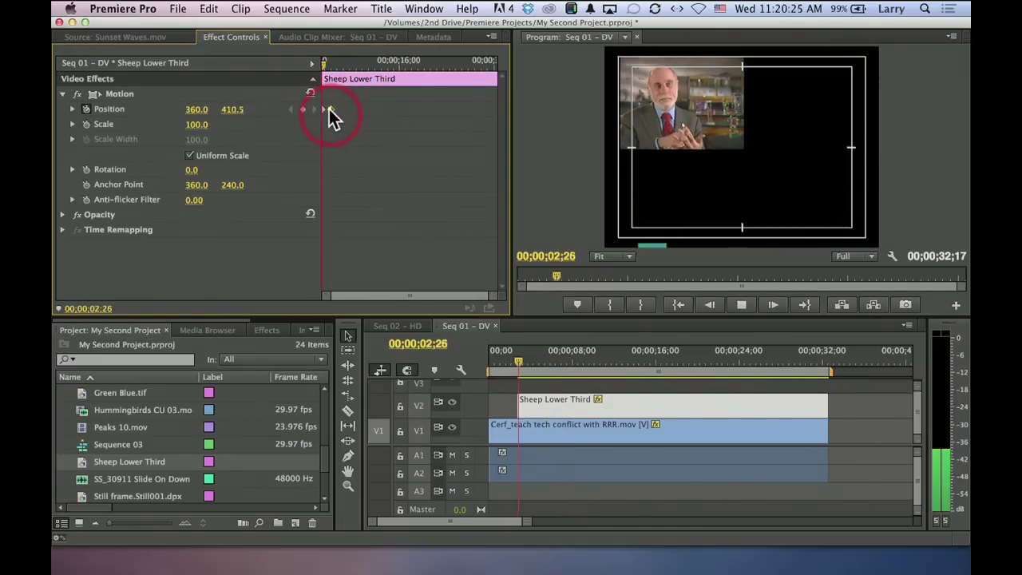
pyautogui.press('space')
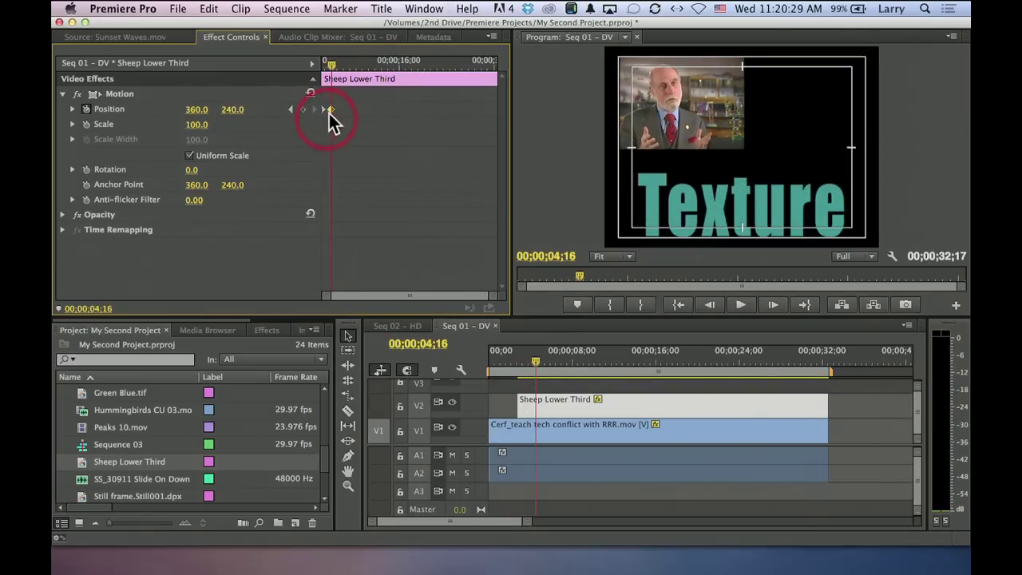
# - Zoom the keyframe timeline in around four seconds and return to the clip start
pyautogui.press('=')
pyautogui.press('=')
pyautogui.press('=')
pyautogui.press('=')
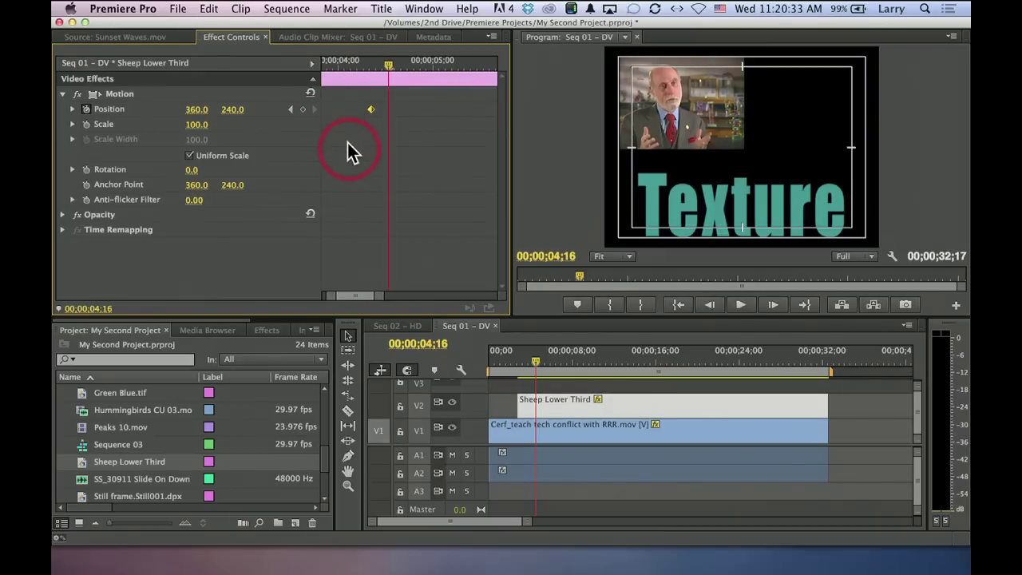
pyautogui.moveTo(390, 67); pyautogui.dragTo(263, 66)
pyautogui.click(366, 109)
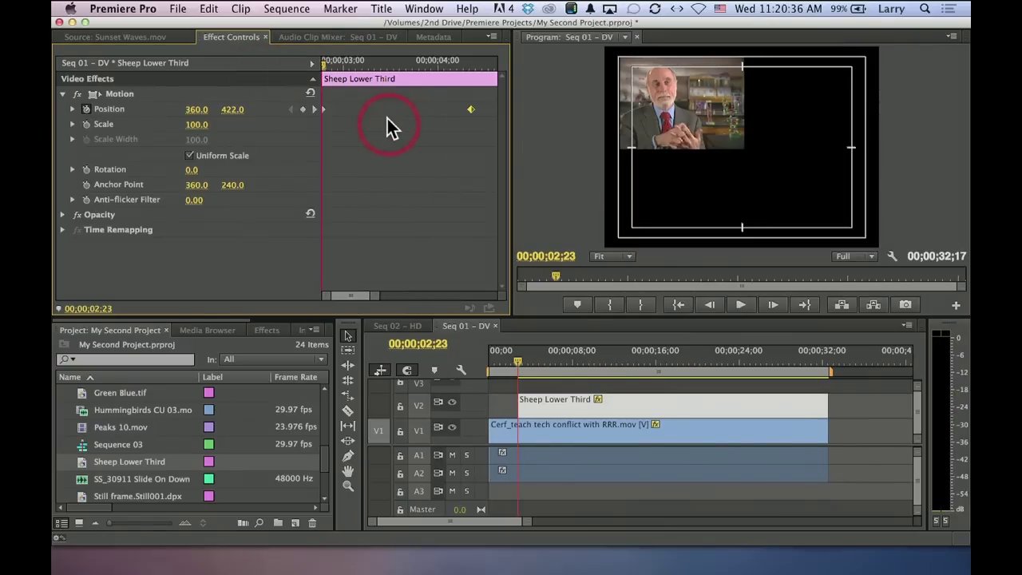
pyautogui.click(740, 144)
# - Move the ending Position keyframe earlier to just after 3;00 and preview the faster rise
pyautogui.moveTo(469, 109); pyautogui.dragTo(383, 108)
pyautogui.press('space')
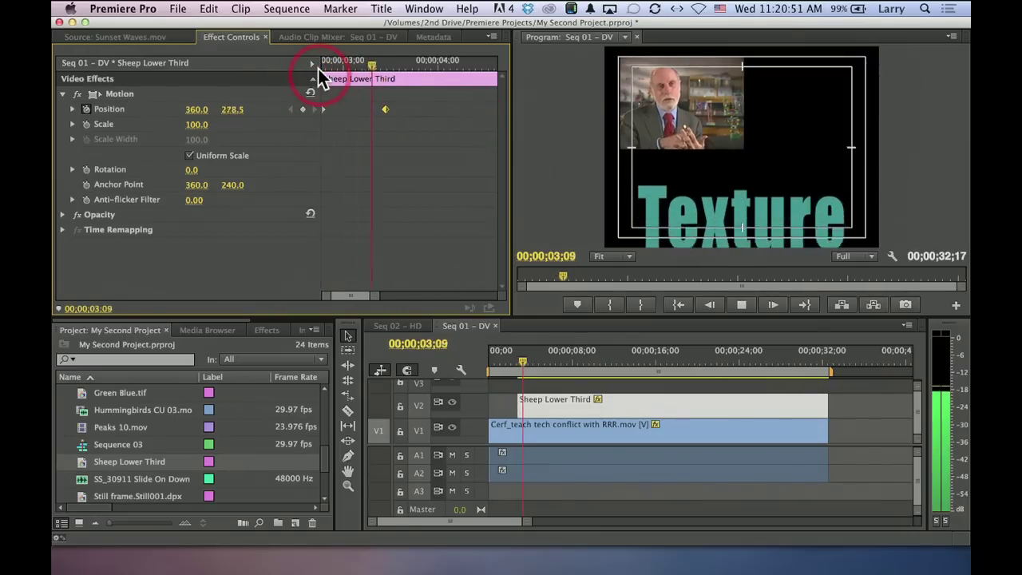
pyautogui.click(318, 69)
pyautogui.click(364, 109)
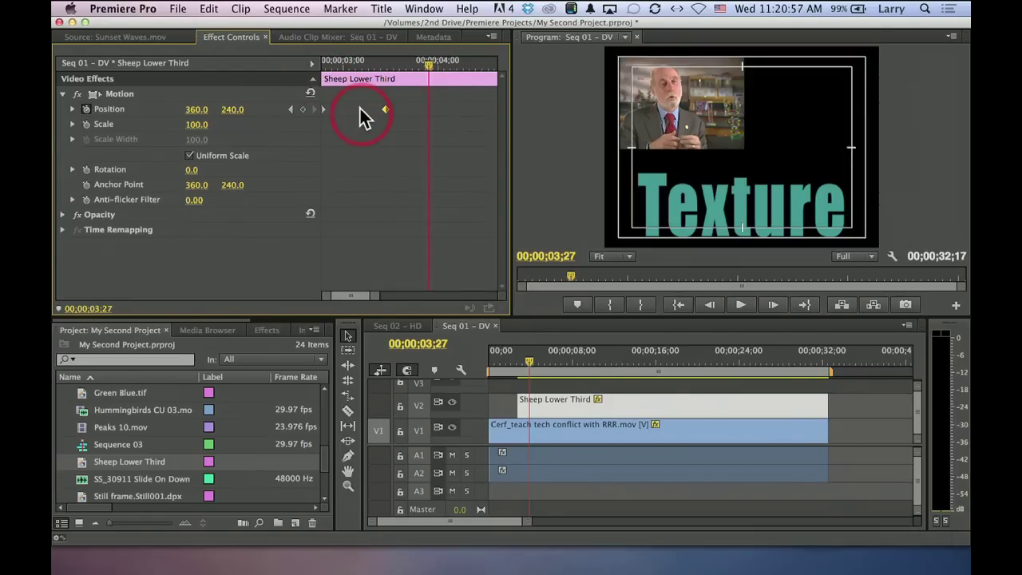
pyautogui.click(345, 64)
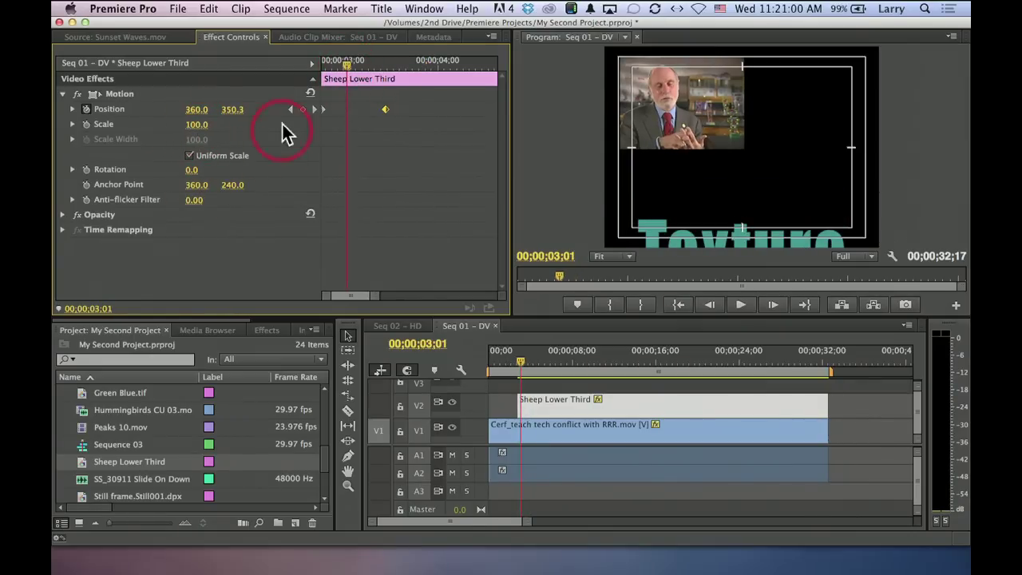
# - Keyframe Scale at 100 at 3;13 and 50 at 3;01
pyautogui.click(87, 124)
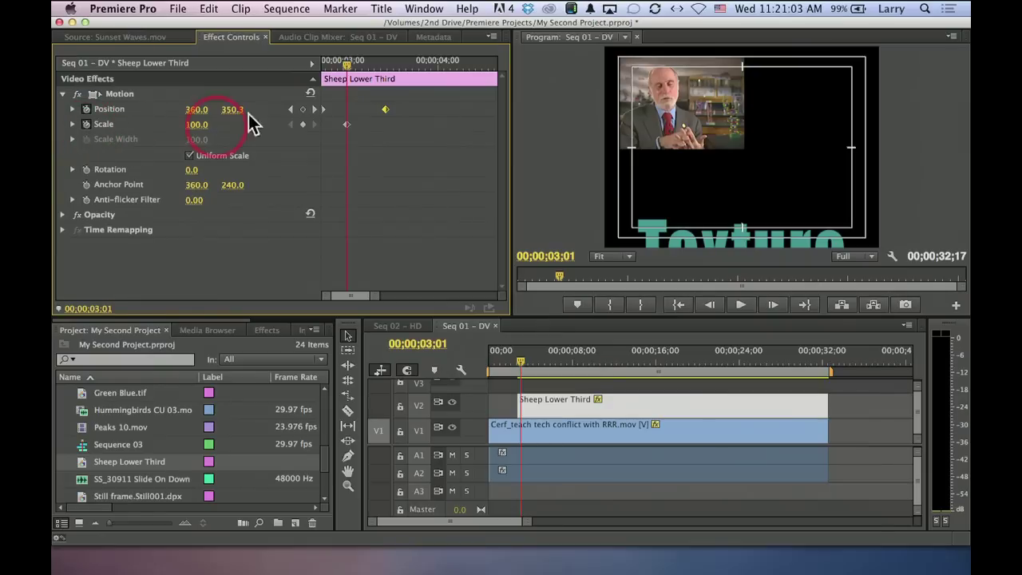
pyautogui.click(316, 120)
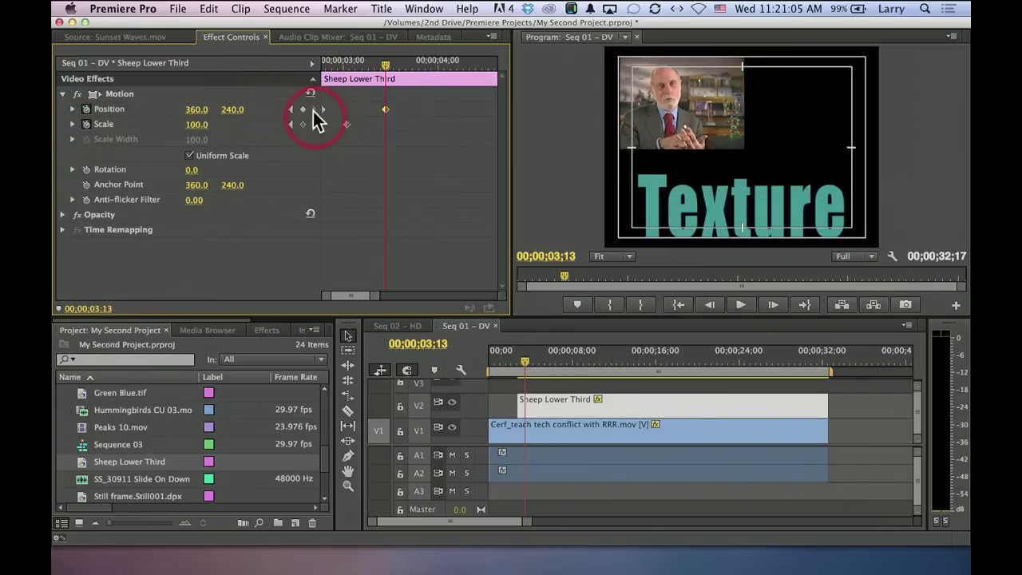
pyautogui.click(303, 125)
pyautogui.click(290, 125)
pyautogui.click(197, 125)
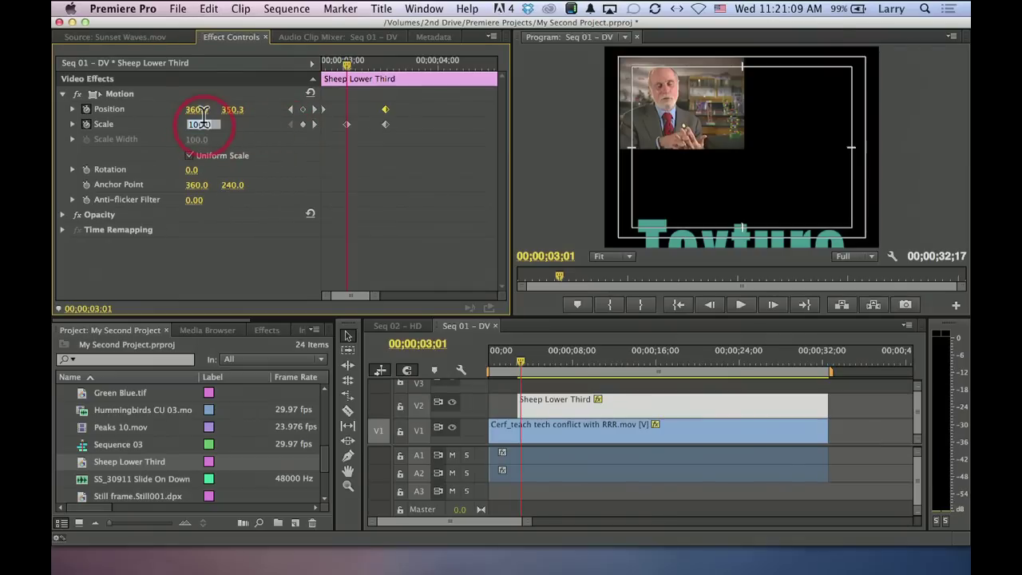
pyautogui.write('50')
pyautogui.press('Return')
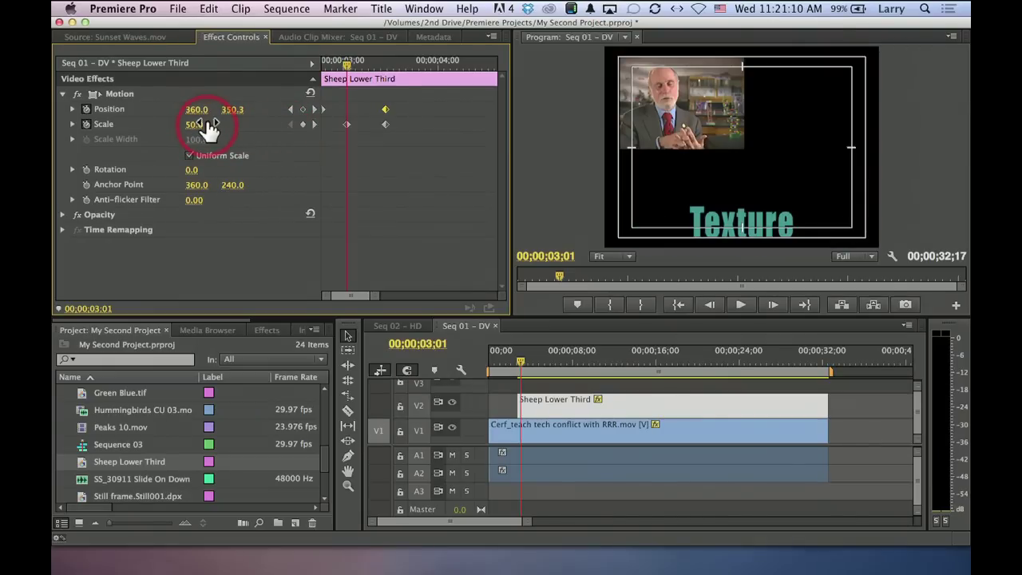
# - At the clip start, push the title's starting Position Y further below the frame to 455
pyautogui.click(339, 72)
pyautogui.moveTo(345, 61); pyautogui.dragTo(289, 62)
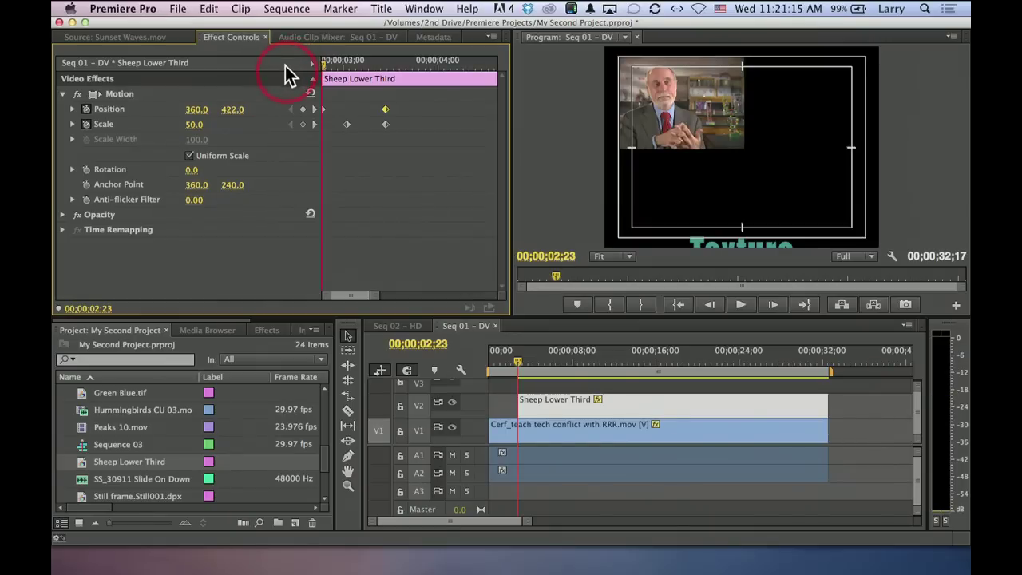
pyautogui.click(239, 110)
pyautogui.moveTo(230, 116); pyautogui.dragTo(237, 114)
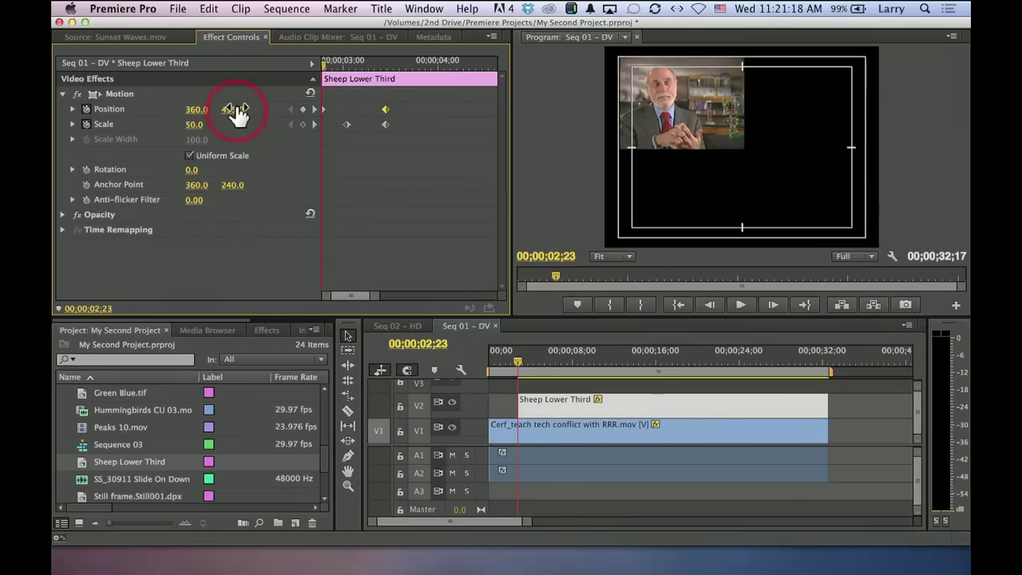
# - Replay the fly-in from about 3;00 and from the clip start to review it
pyautogui.press('space')
pyautogui.press('space')
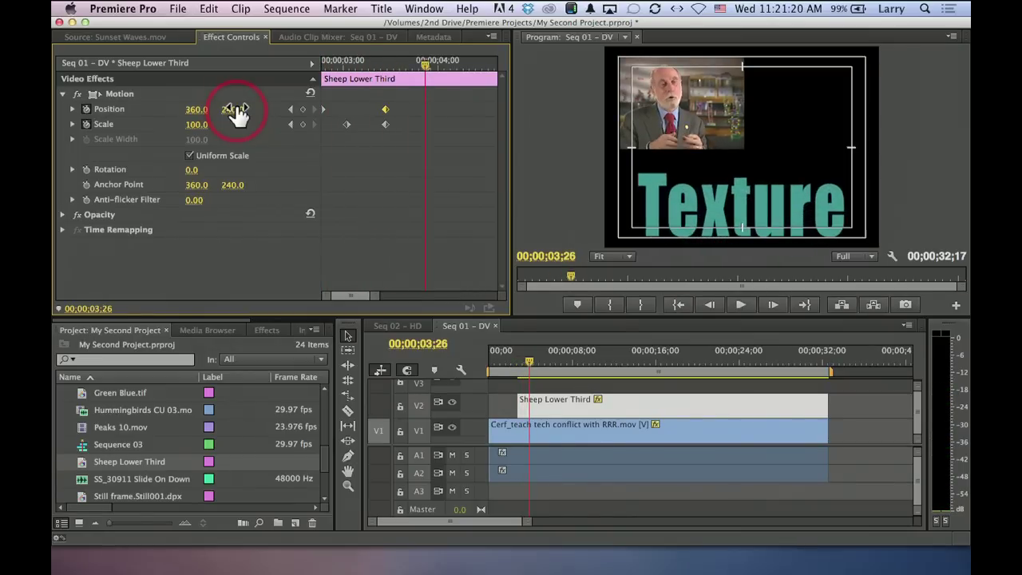
pyautogui.click(336, 63)
pyautogui.press('space')
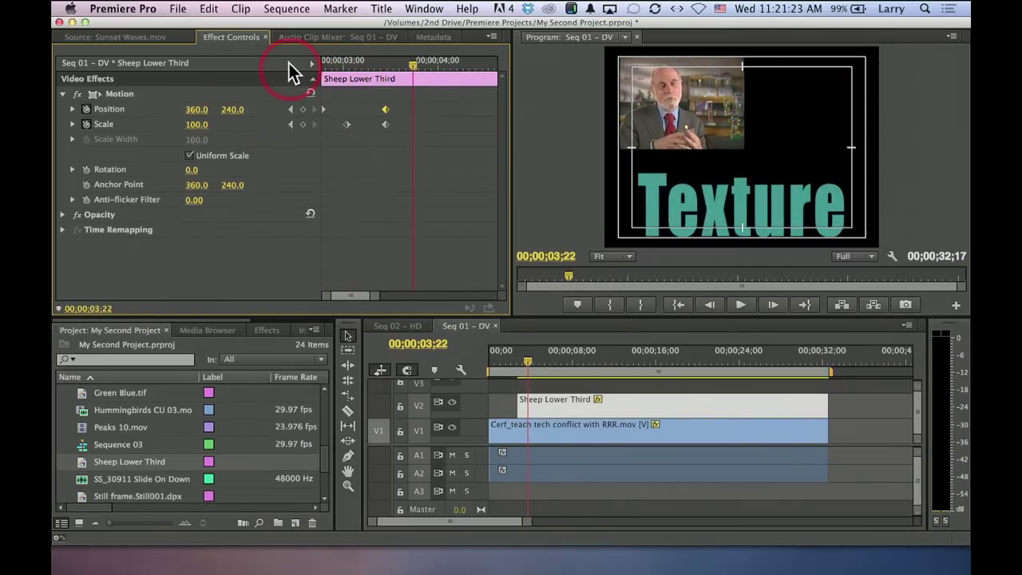
pyautogui.click(323, 61)
pyautogui.press('space')
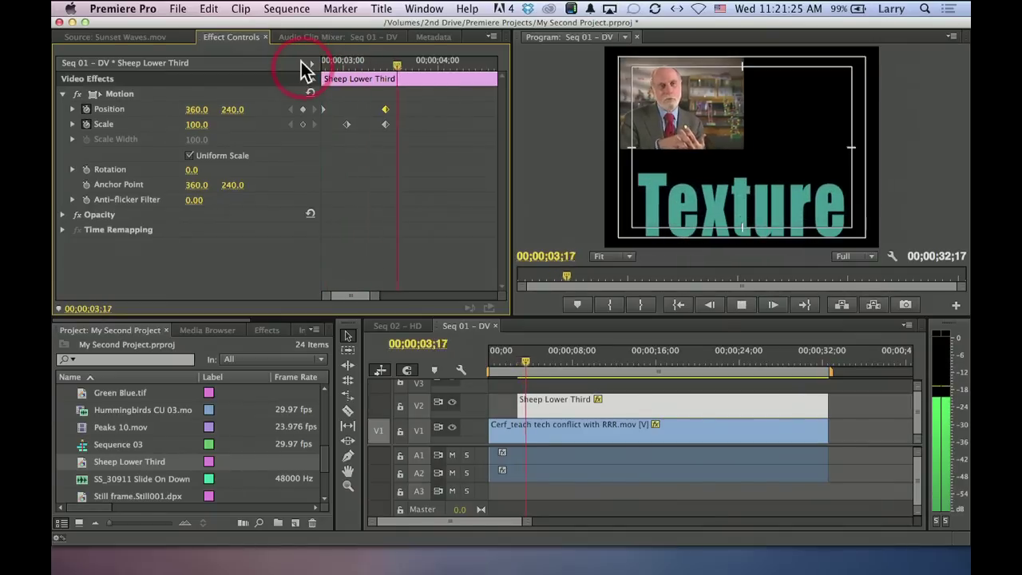
pyautogui.moveTo(325, 61); pyautogui.dragTo(301, 58)
pyautogui.press('space')
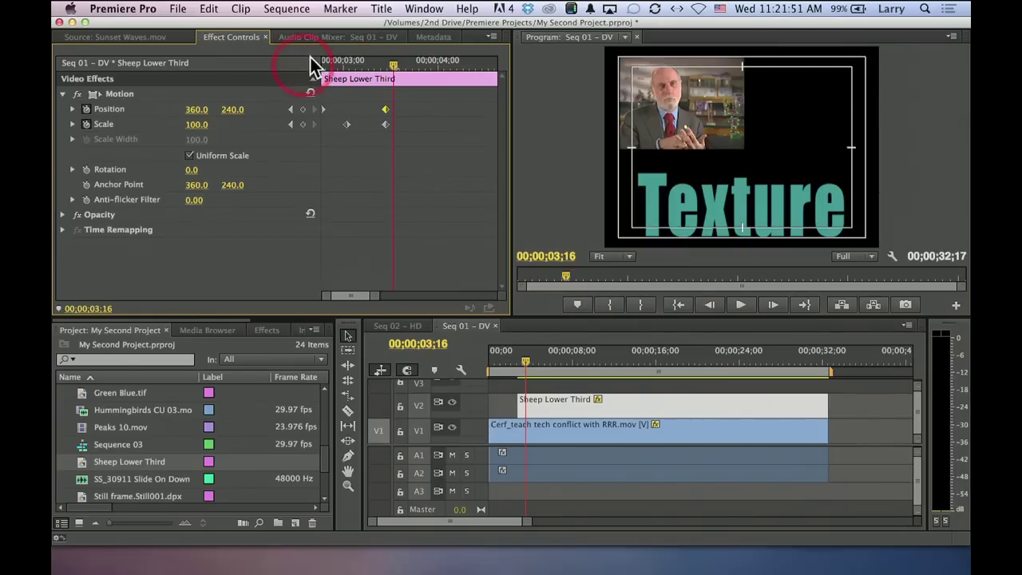
# - Keyframe Opacity at 100% at 3;01 and 0% at the 2;23 clip start
pyautogui.click(289, 123)
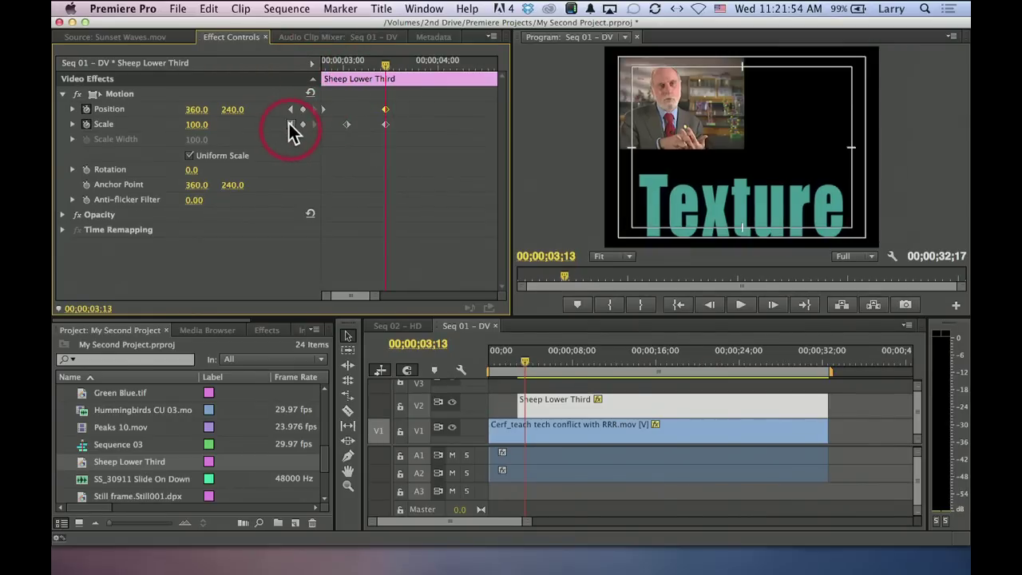
pyautogui.click(62, 215)
pyautogui.click(86, 230)
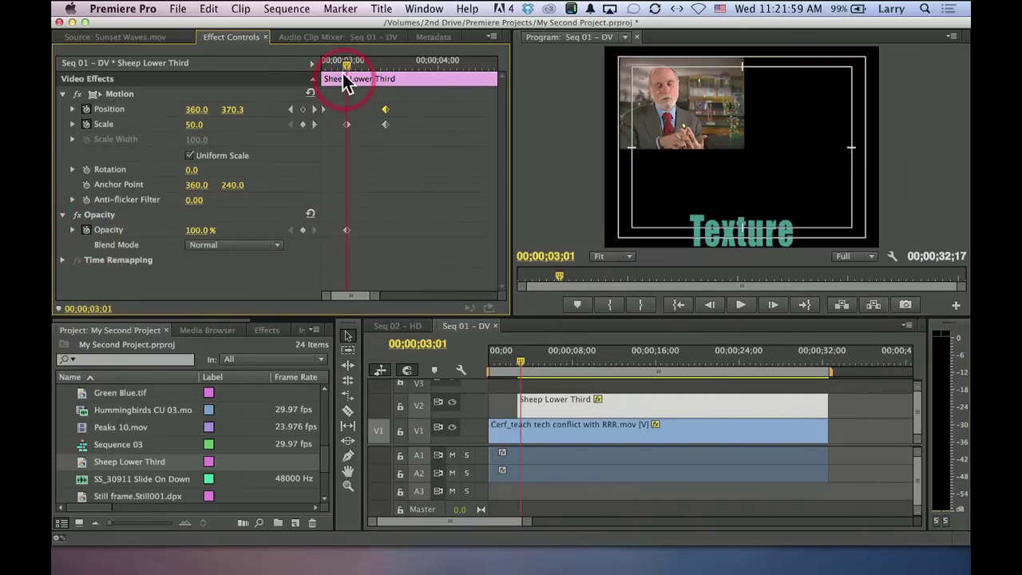
pyautogui.moveTo(340, 65); pyautogui.dragTo(310, 65)
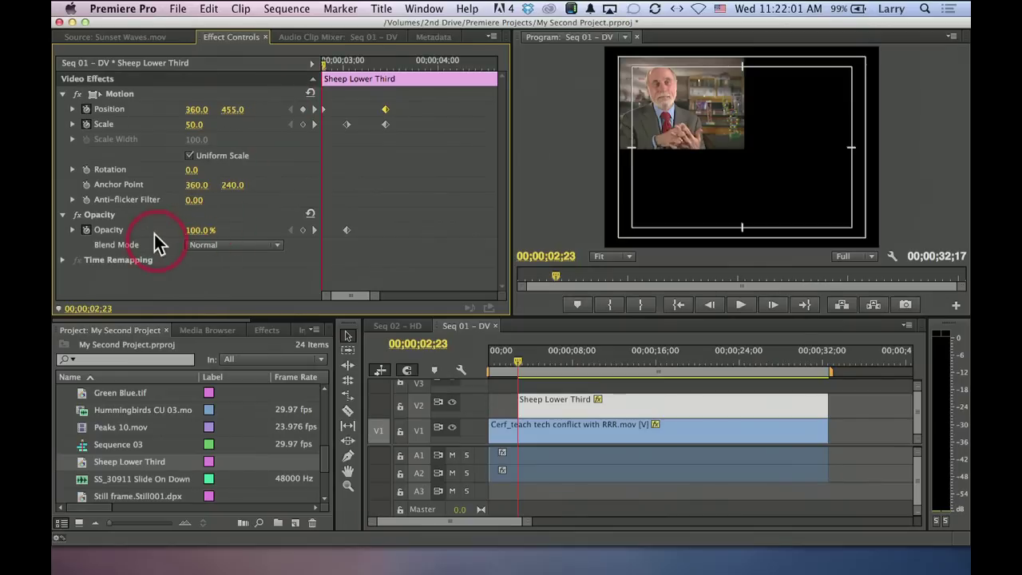
pyautogui.click(196, 230)
pyautogui.write('0')
pyautogui.press('Return')
pyautogui.click(321, 232)
pyautogui.press('space')
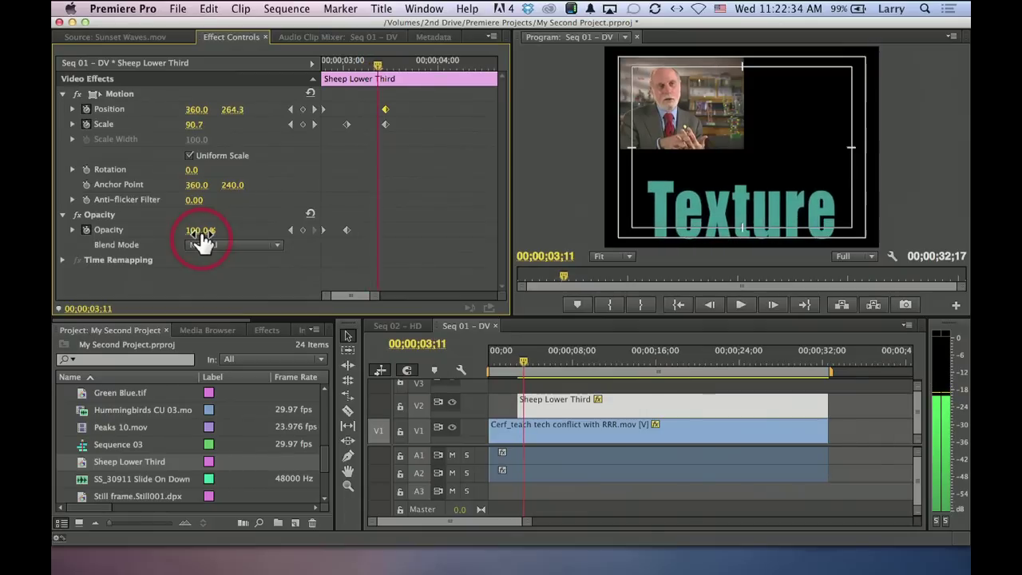
pyautogui.press('space')
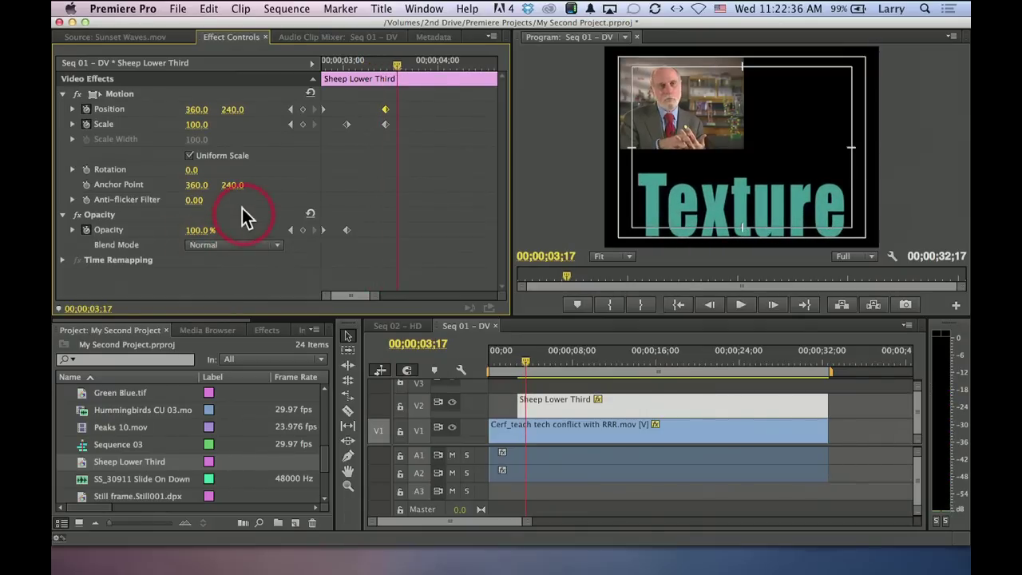
pyautogui.press('Up')
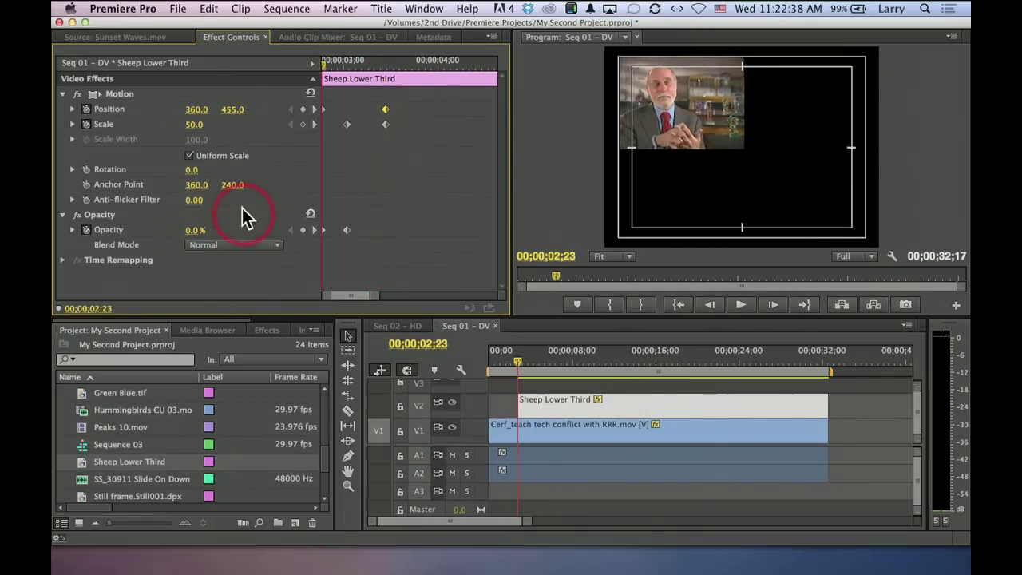
pyautogui.press('space')
pyautogui.press('End')
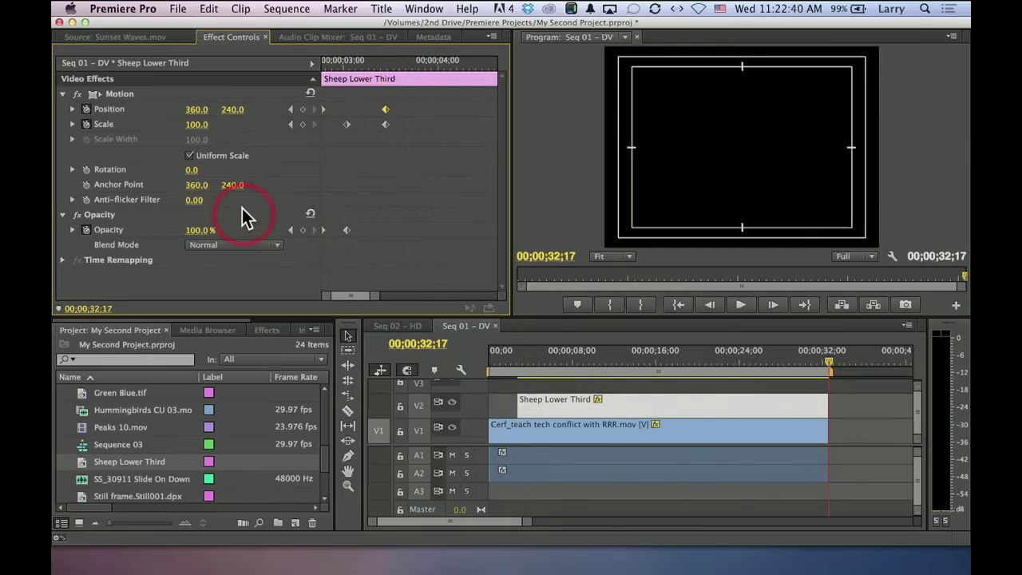
pyautogui.press('Home')
pyautogui.press('space')
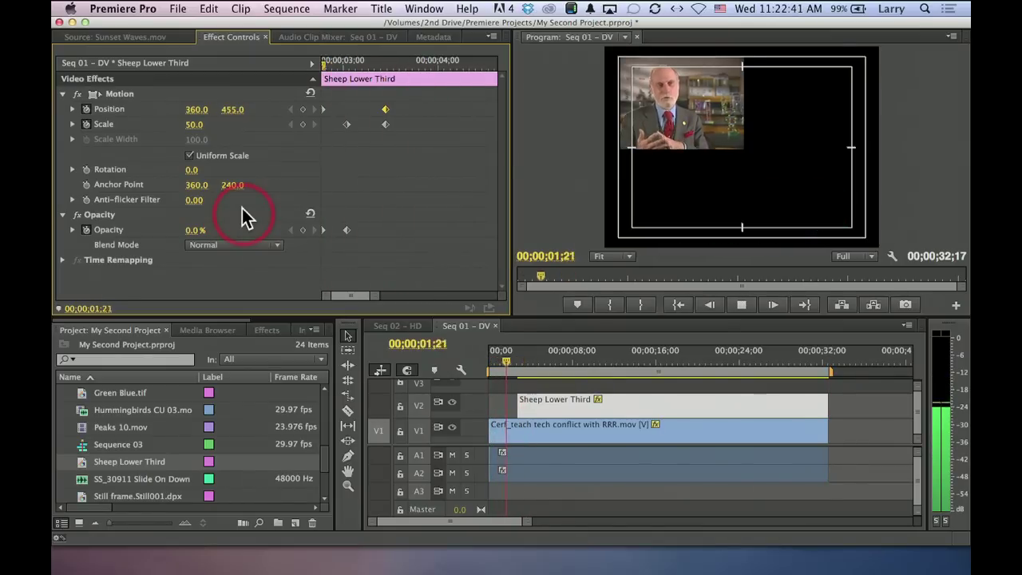